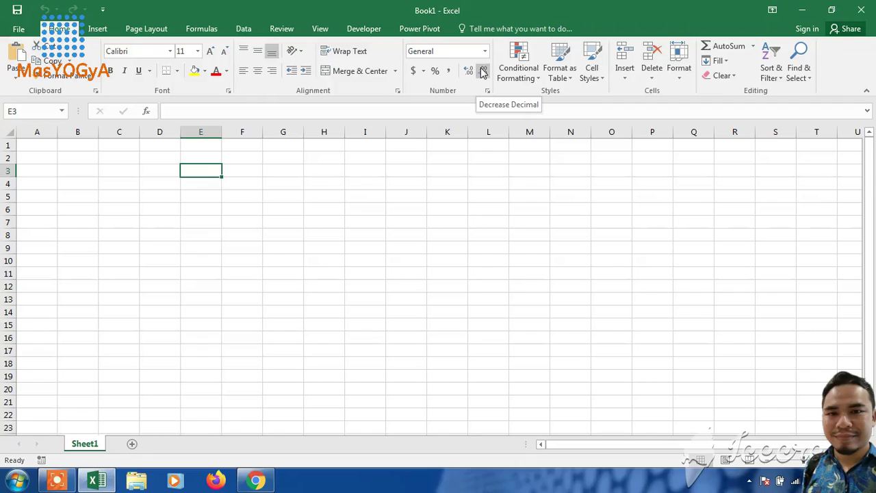
- Enter 1.54 in cell D3 and reduce its number display to one decimal place
left_click(168, 171)
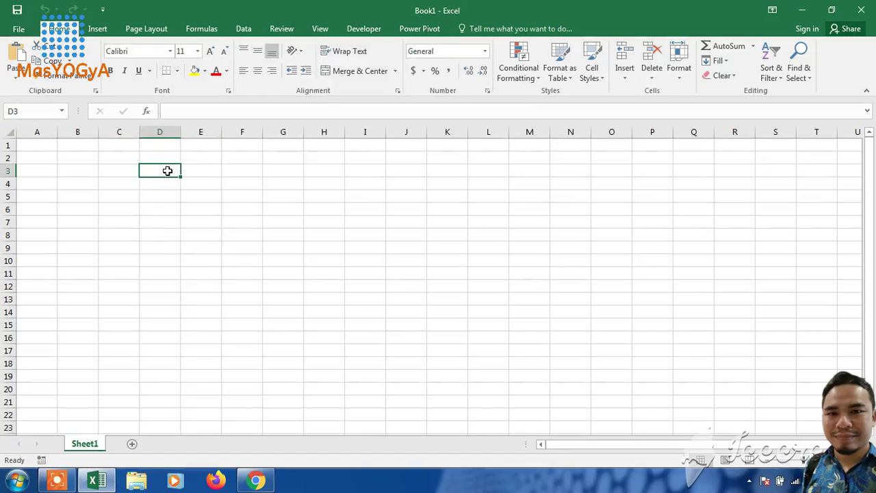
type("1.54")
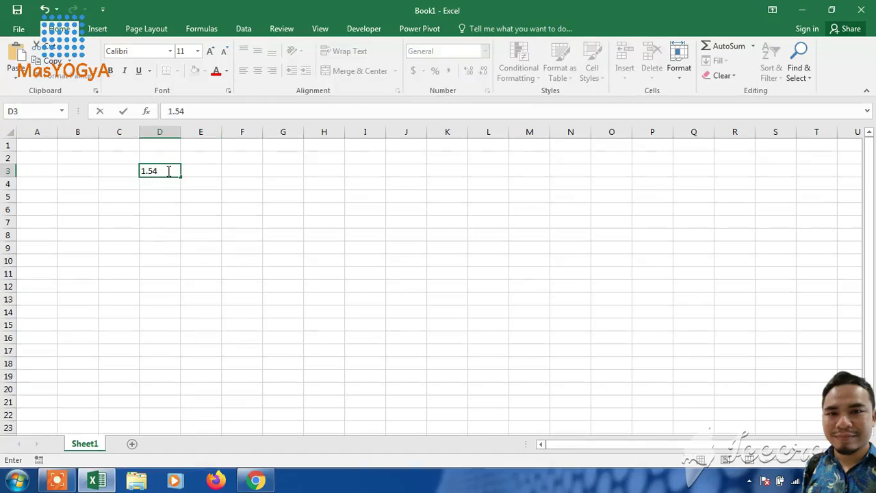
left_click(204, 220)
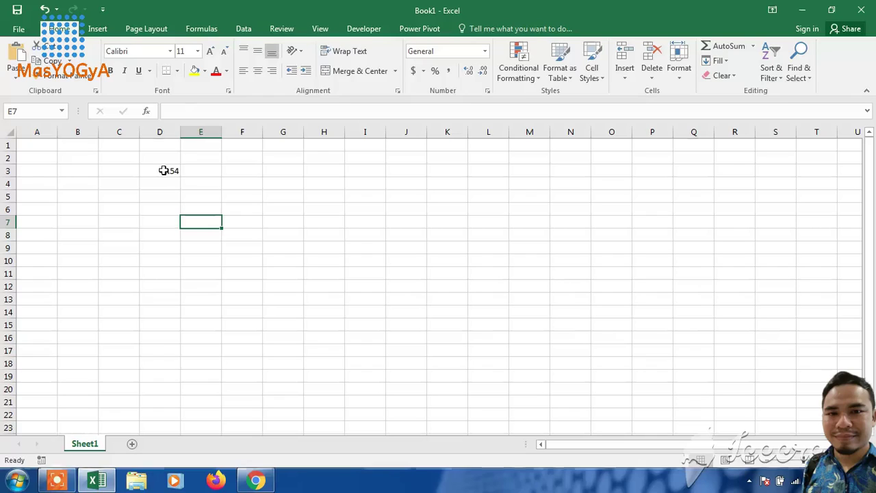
left_click(164, 170)
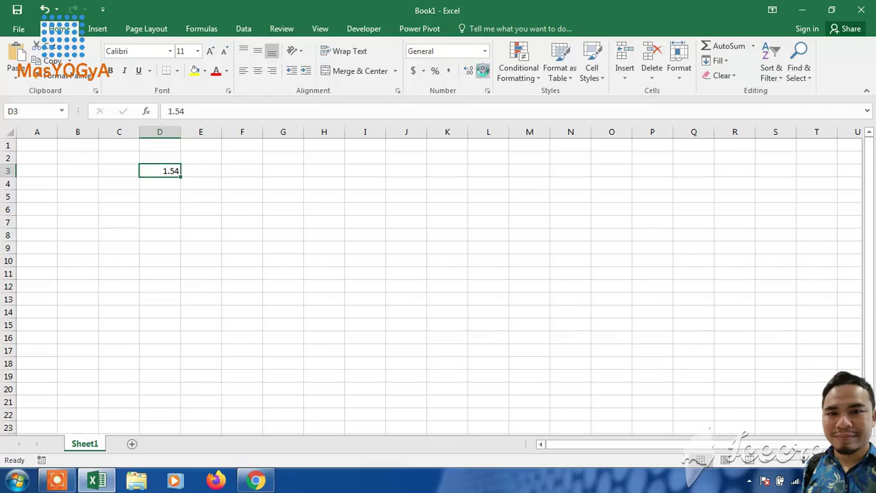
left_click(483, 73)
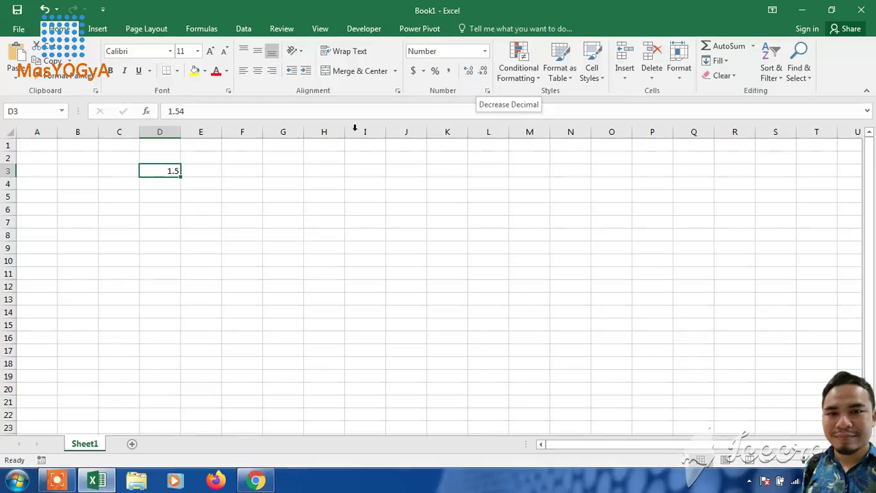
- Enter the multiplier 2 in cell E3, next to the decimal number
left_click(211, 172)
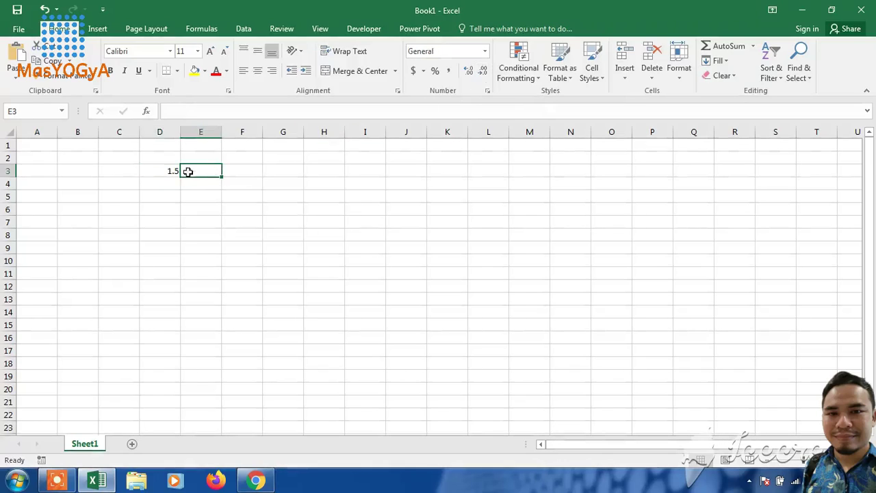
left_click(154, 171)
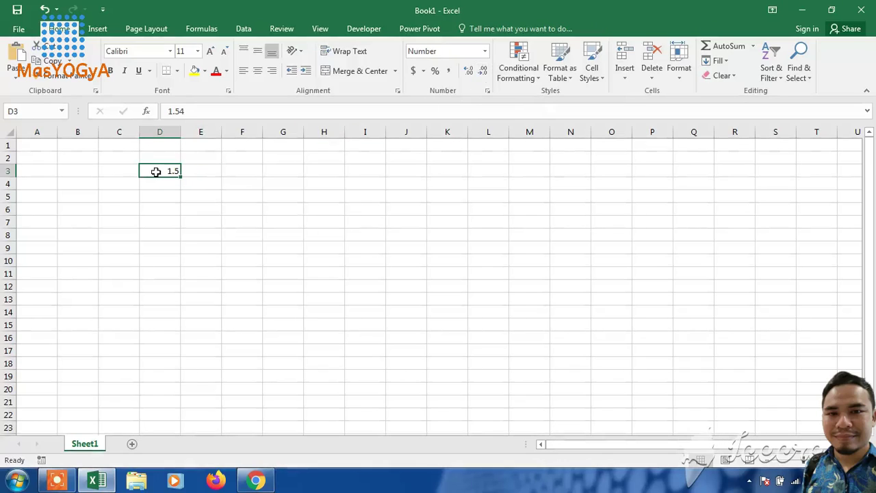
left_click(213, 171)
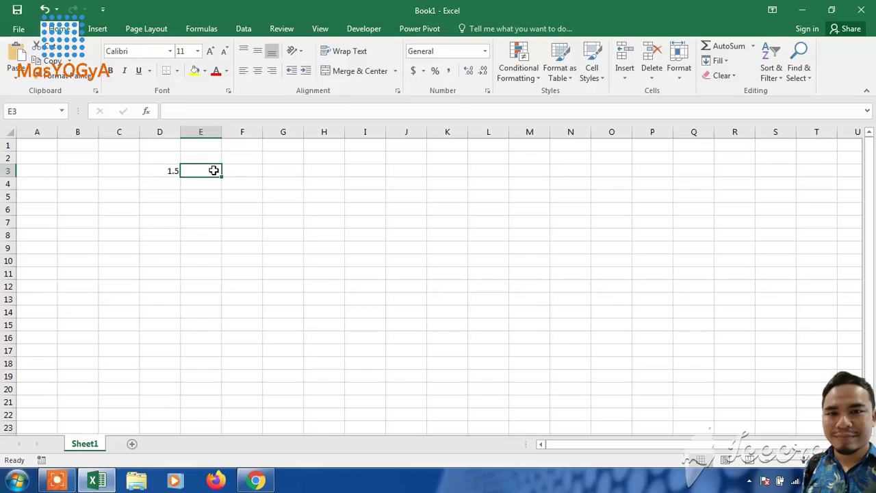
type("2")
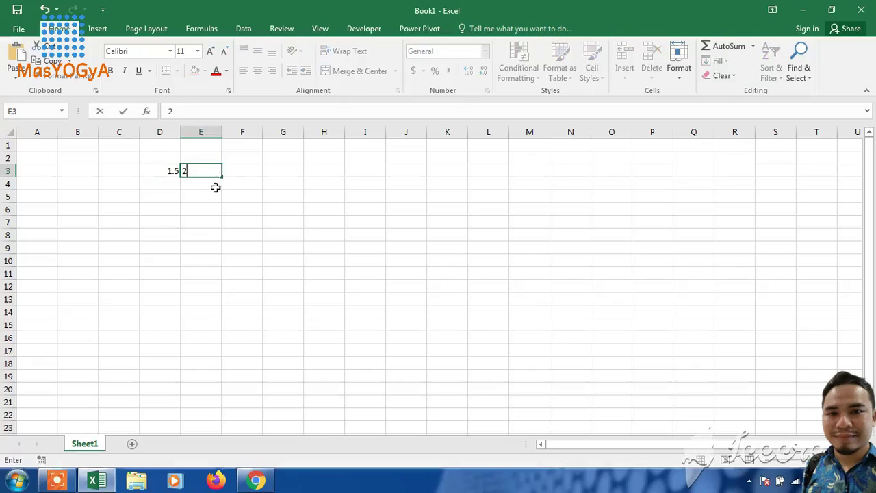
- Multiply D3 by E3 in cell F3 with the formula =D3*E3
left_click(247, 171)
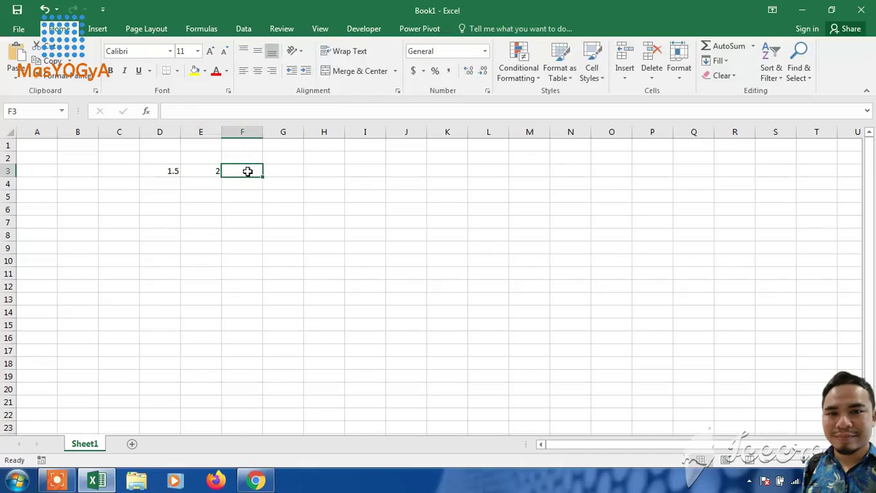
type("=")
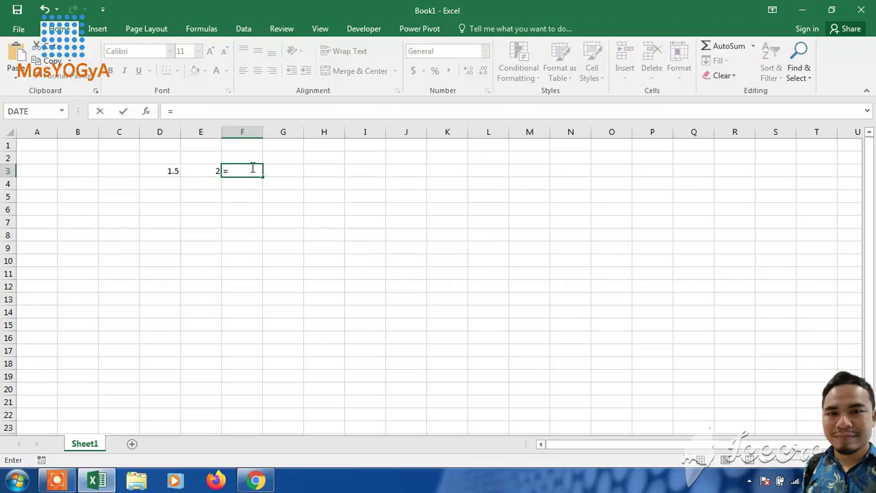
left_click(166, 173)
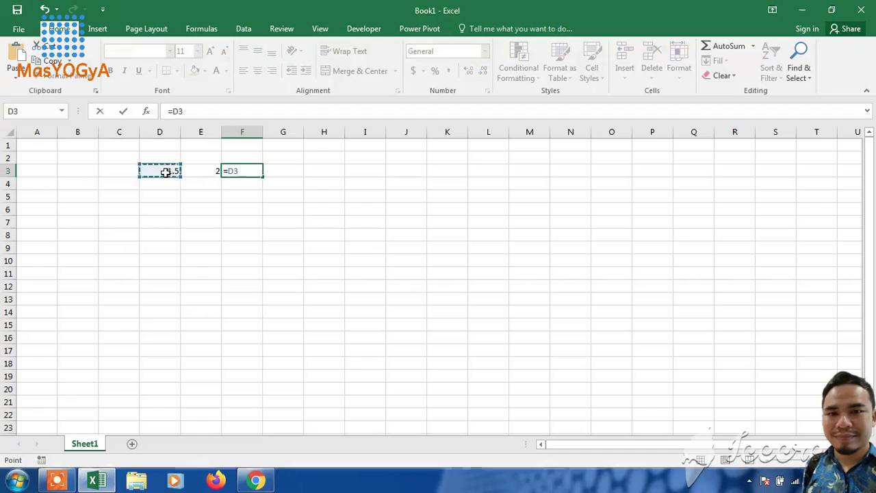
type("*")
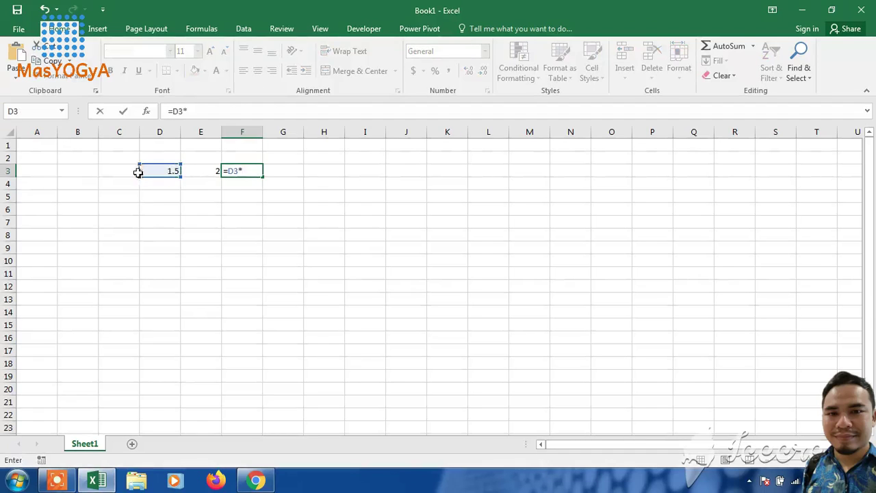
left_click(197, 171)
key("Return")
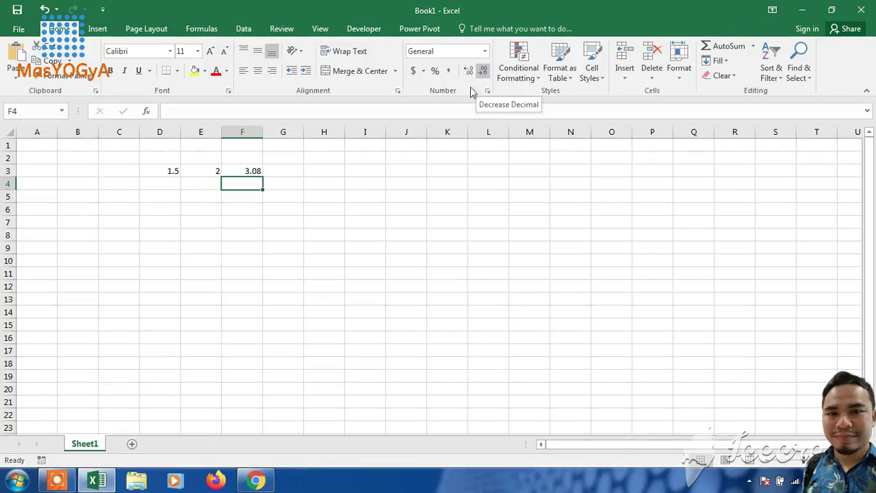
- Enter the labels round in cell E5 and roundup in cell E6
left_click(199, 199)
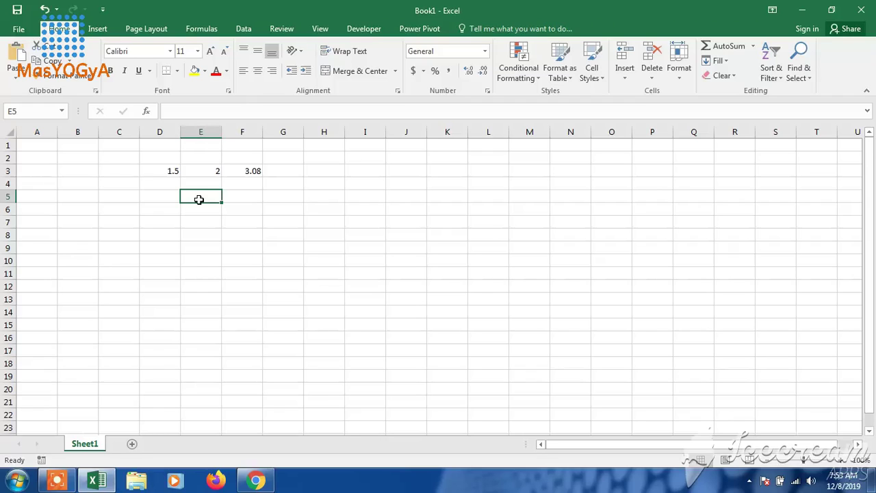
type("round")
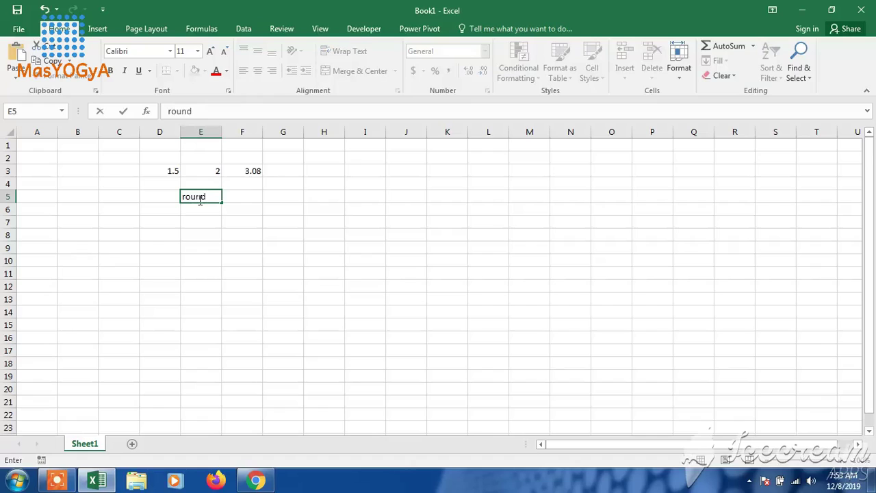
key("Return")
type("round")
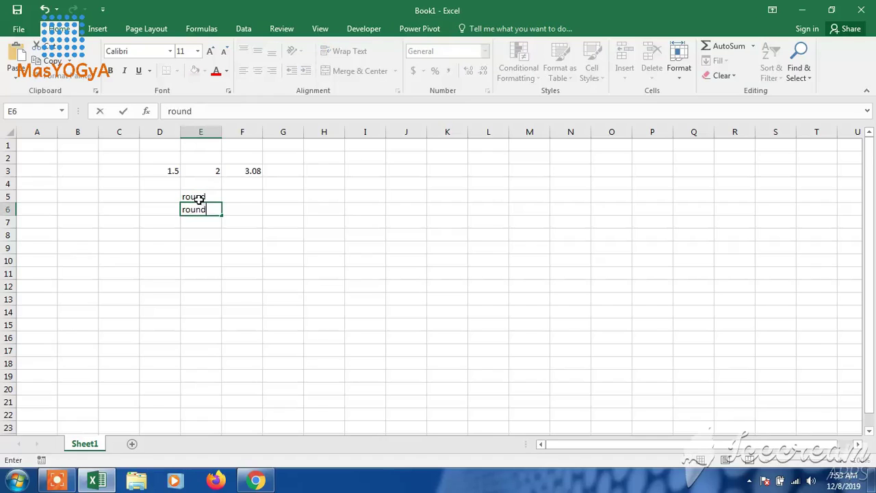
type("up")
key("Return")
- Enter the label rounddown in cell E7 and widen column E to fit it
type("rpu")
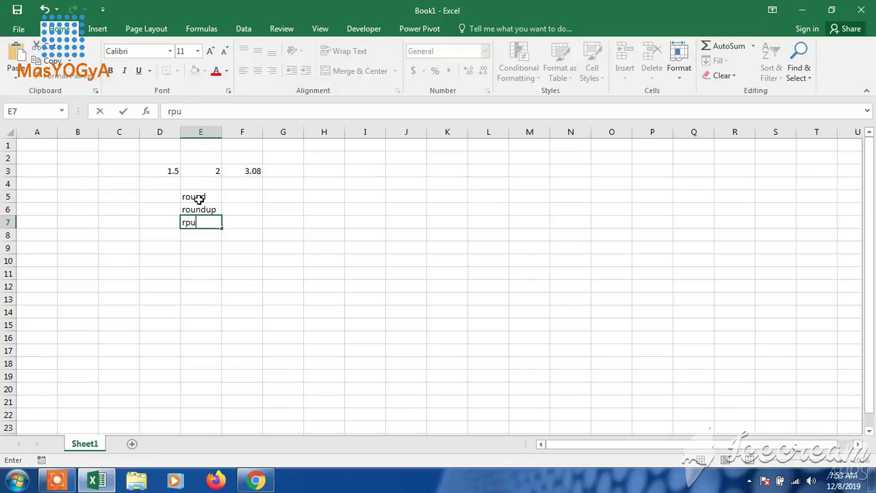
type("nd")
key("BackSpace")
key("BackSpace")
key("BackSpace")
key("BackSpace")
type("ounddown")
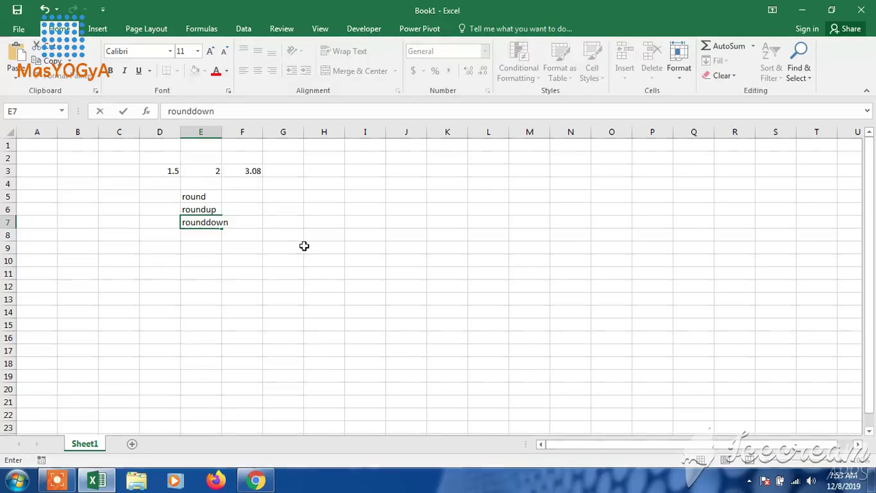
left_click(305, 247)
left_click_drag(221, 132, 231, 131)
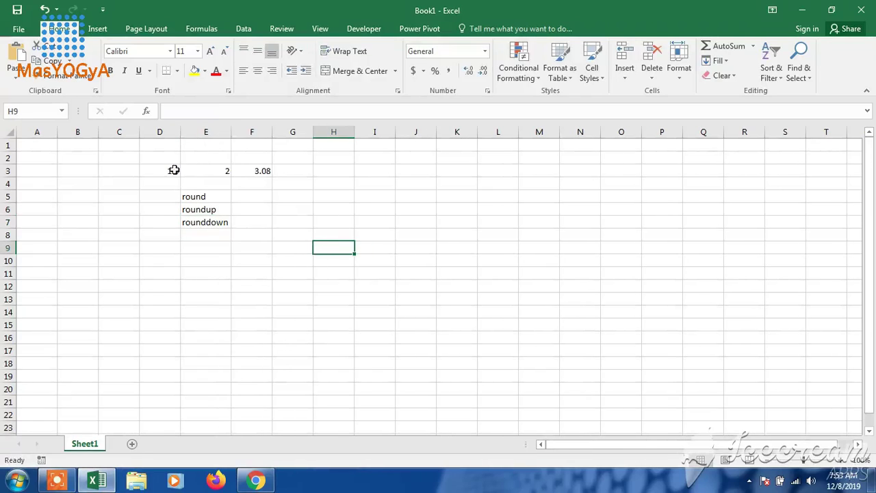
- Increase the number display of cell D3 back to two decimal places
left_click(173, 170)
left_click(469, 70)
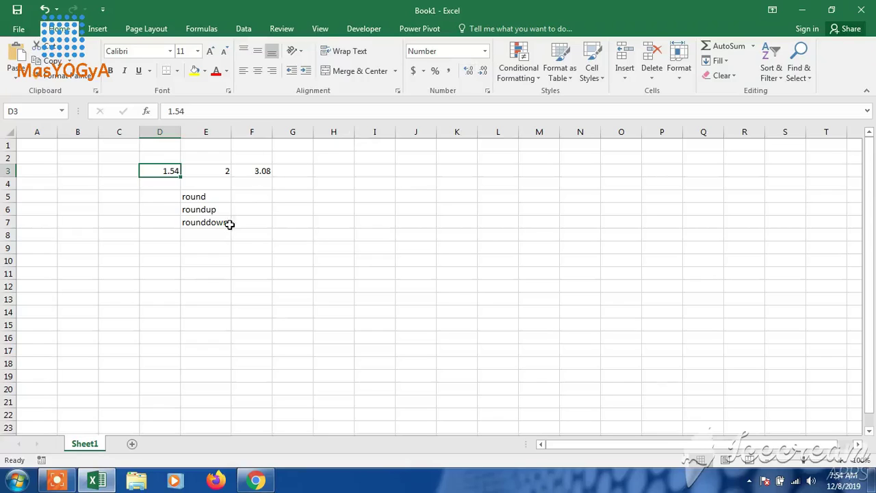
left_click(216, 195)
- Round D3 to one decimal in cell F5, beside the round label, with =ROUND(D3,1)
left_click(258, 195)
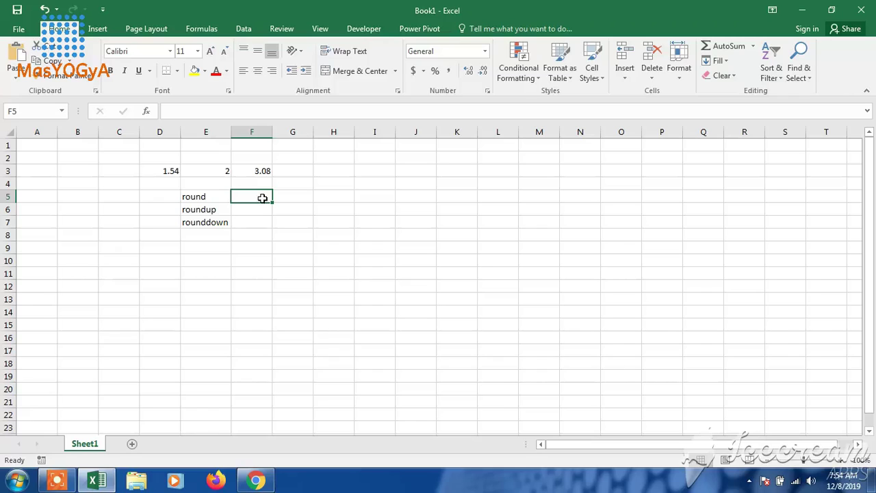
type("=")
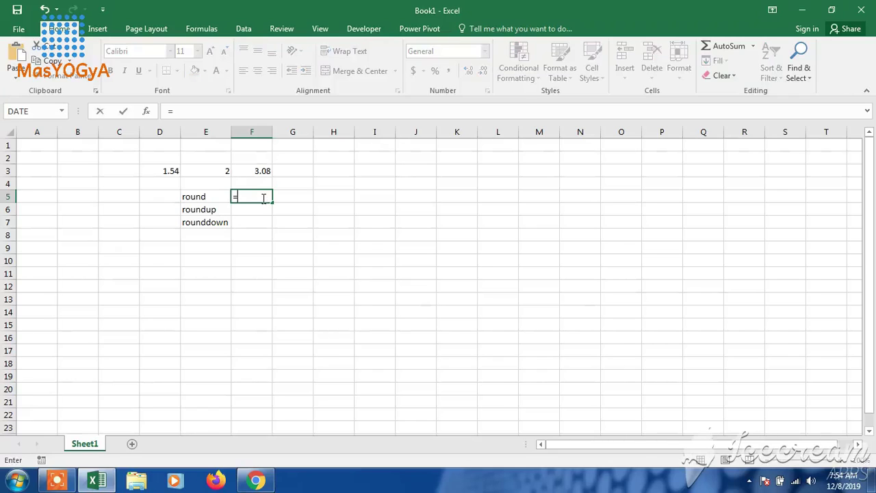
type("round")
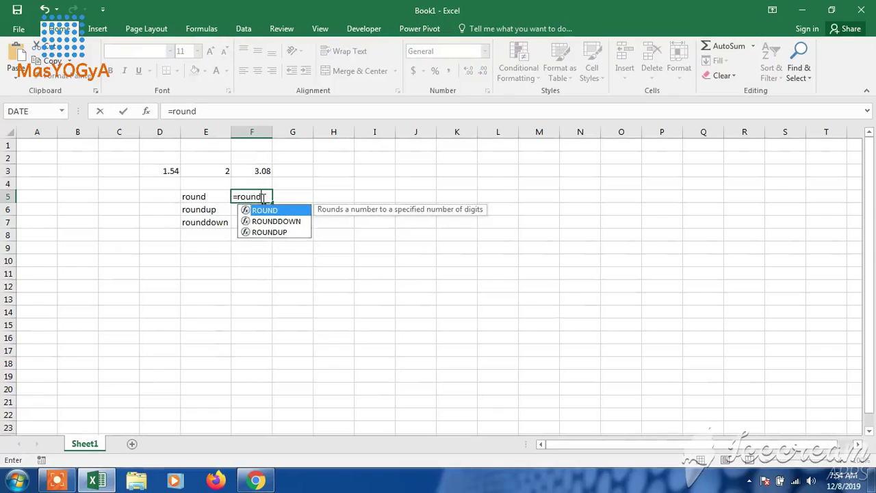
type("(")
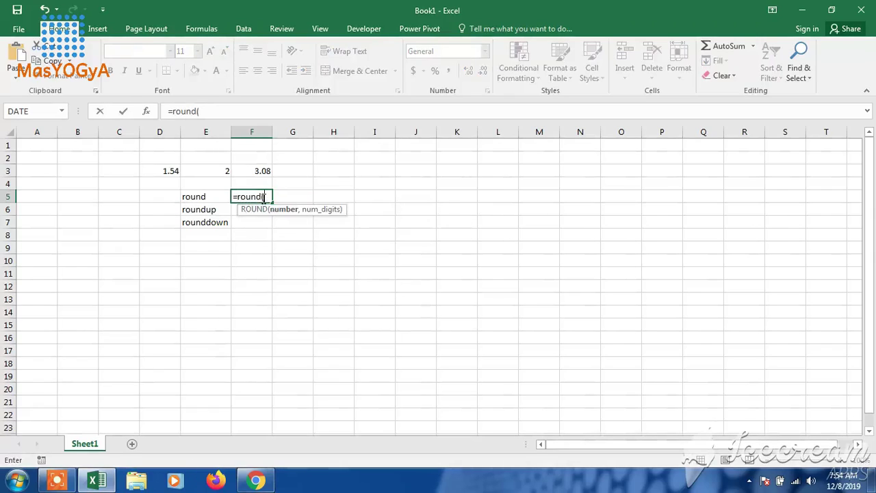
left_click(168, 170)
type(",")
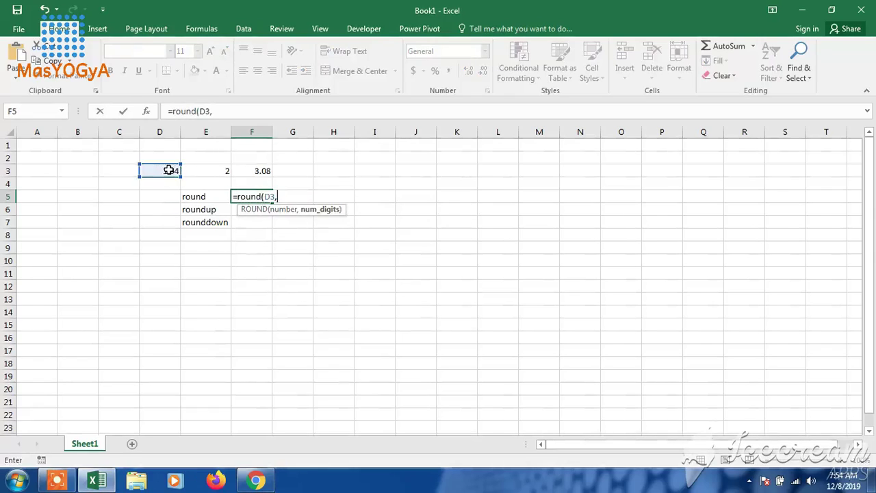
type("1)")
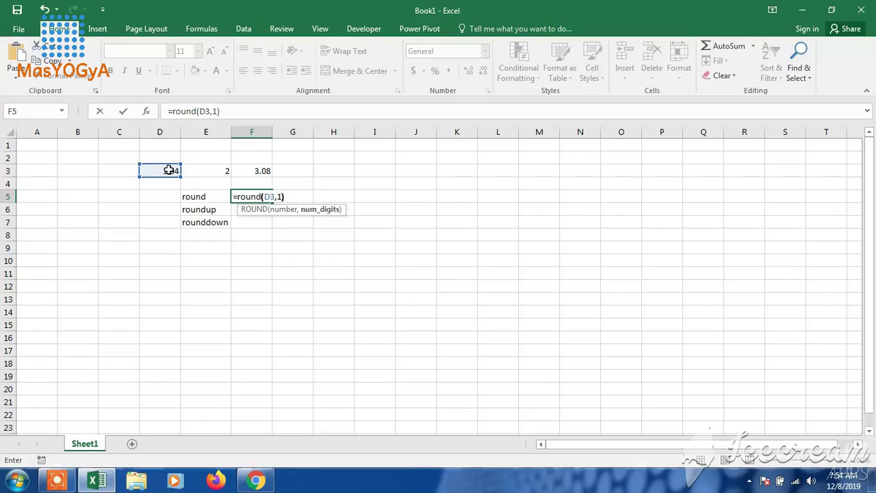
key("Return")
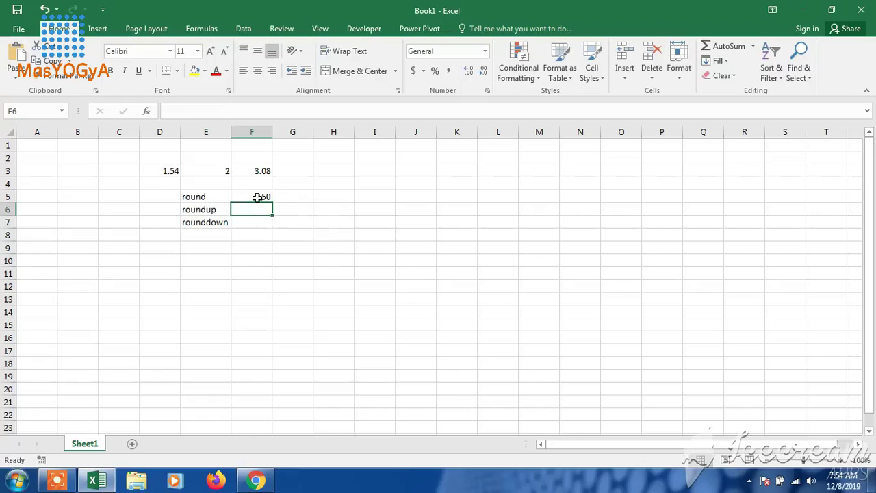
- Enter 2 in cell G5 and multiply it by the rounded value in H5 with =F5*G5
type("2")
left_click(334, 198)
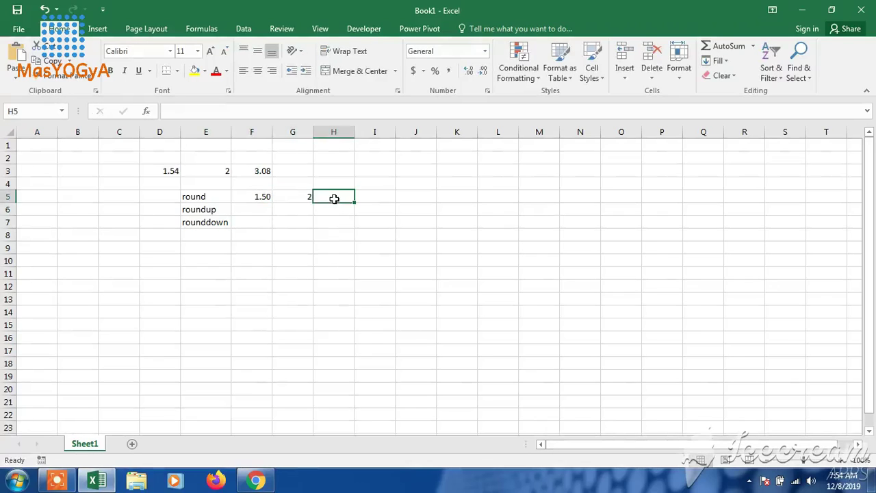
type("=")
left_click(263, 197)
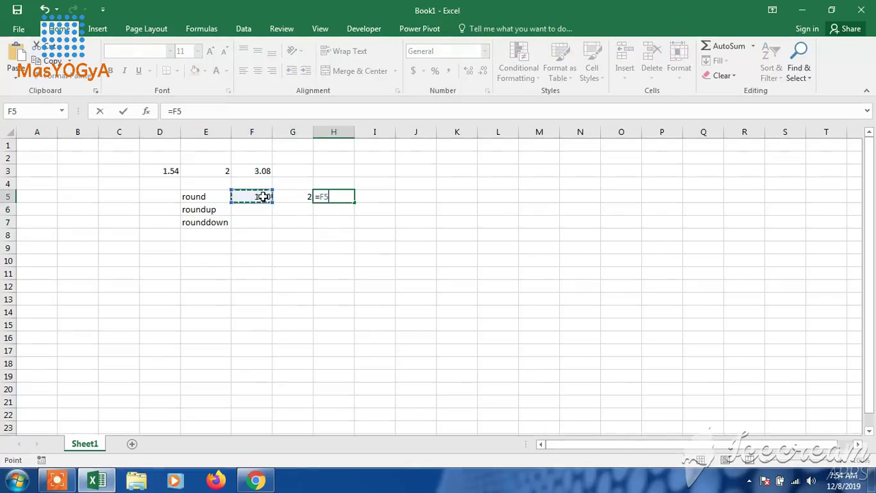
type("*")
left_click(283, 196)
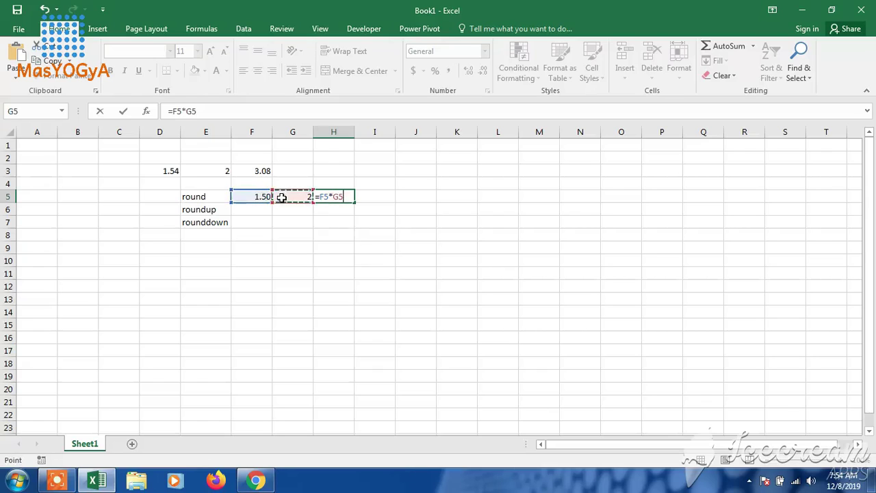
key("Return")
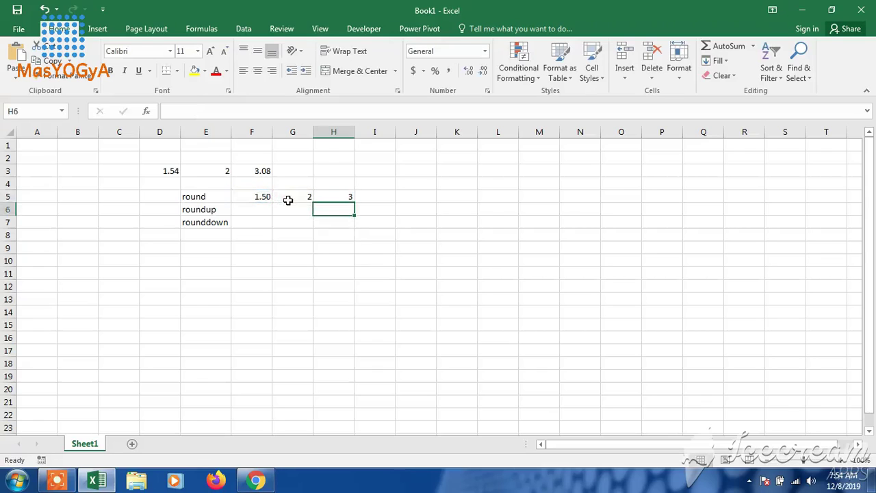
- Round D3 up to one decimal in cell F6, beside the roundup label, with =ROUNDUP(D3,1)
left_click(252, 212)
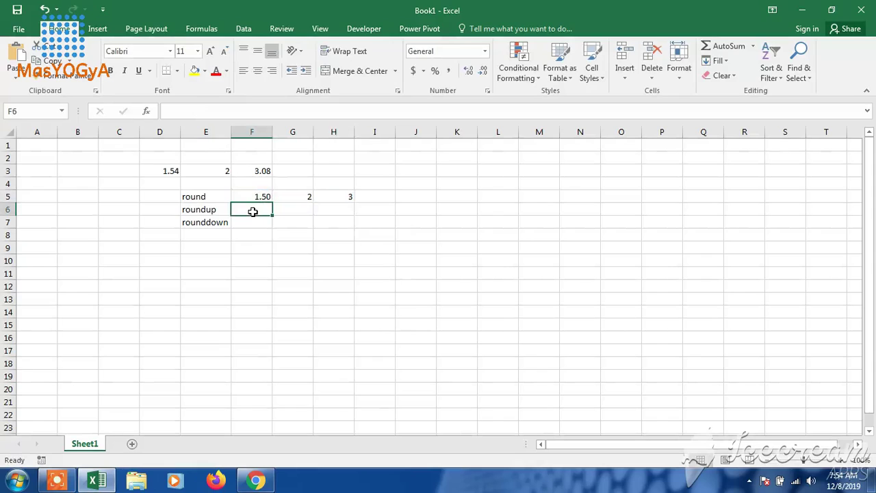
type("=round")
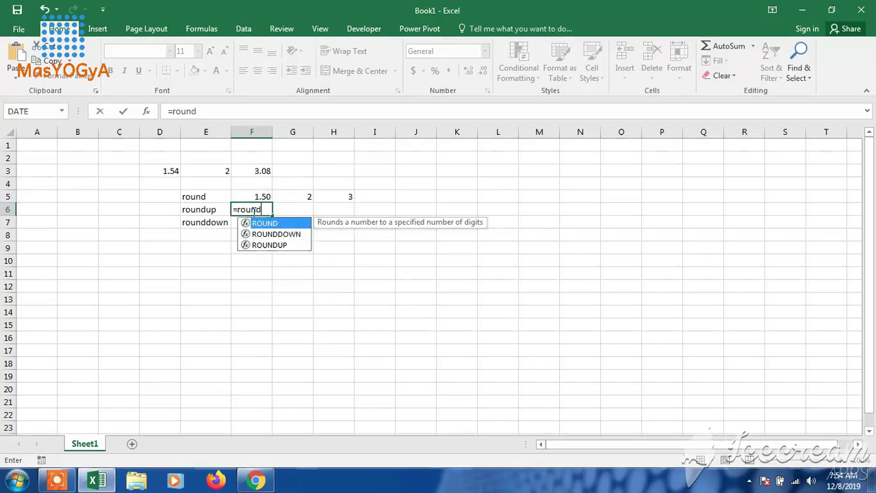
type("up(")
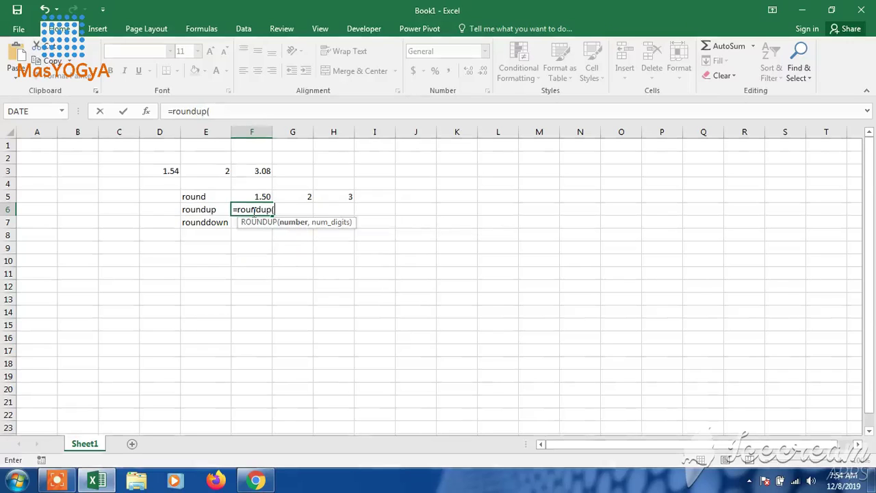
left_click(158, 169)
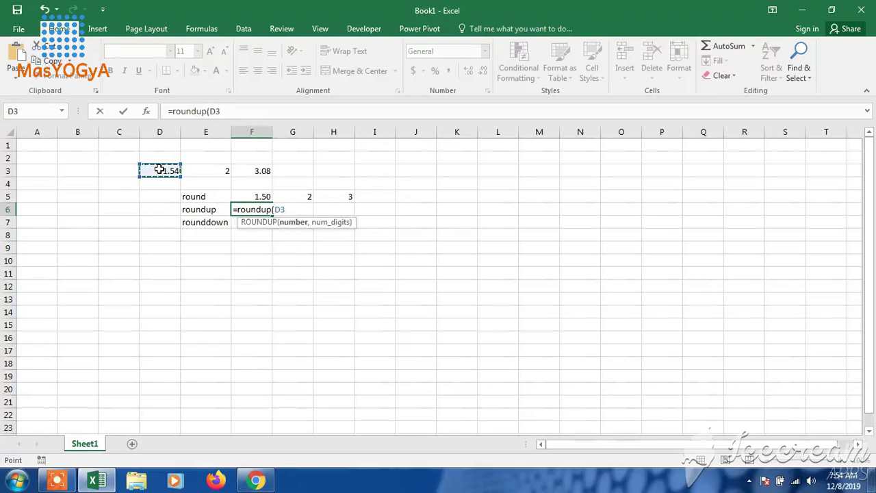
type(",1)")
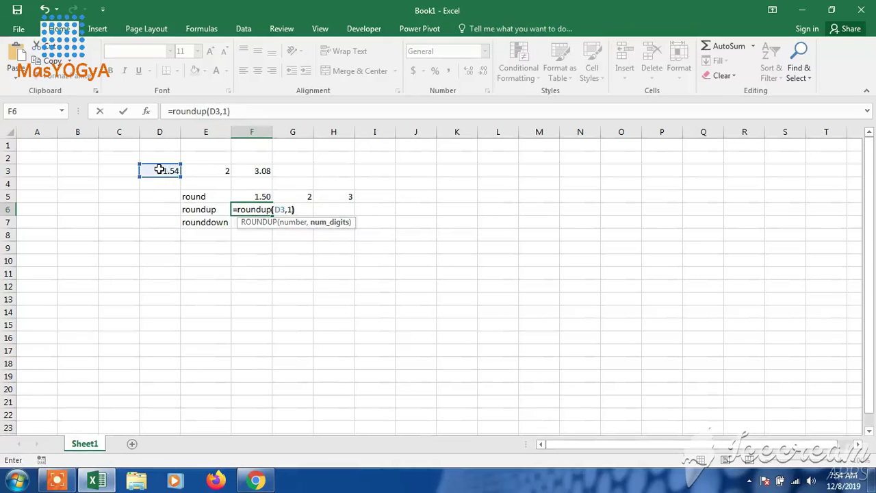
key("Return")
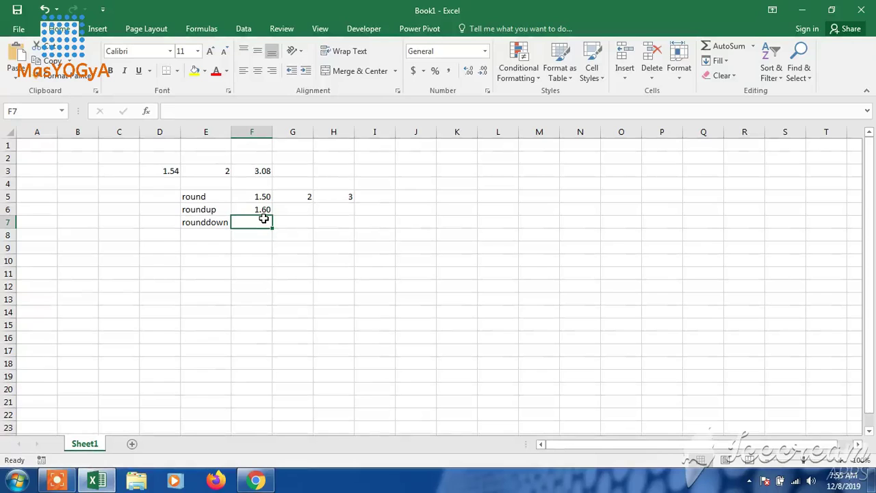
- Enter 2 in cell G6 and multiply it by the rounded-up value in H6 with =F6*G6
left_click(308, 210)
type("2")
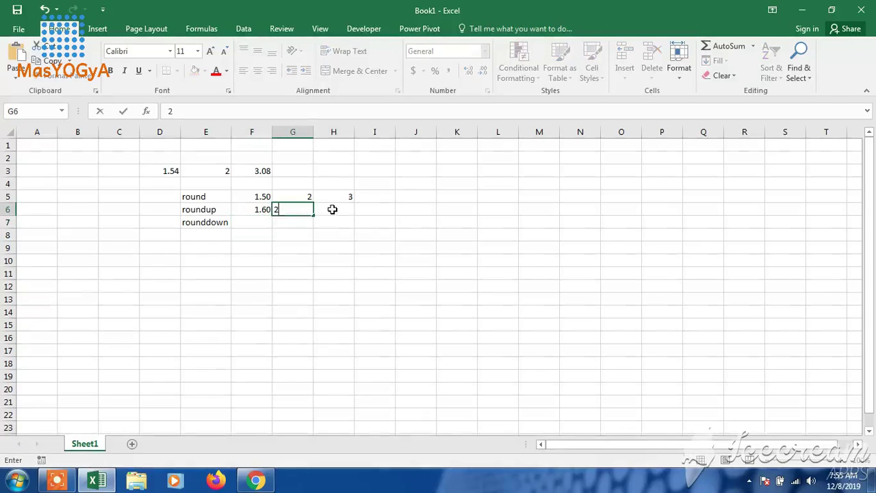
left_click(333, 210)
type("=")
left_click(265, 209)
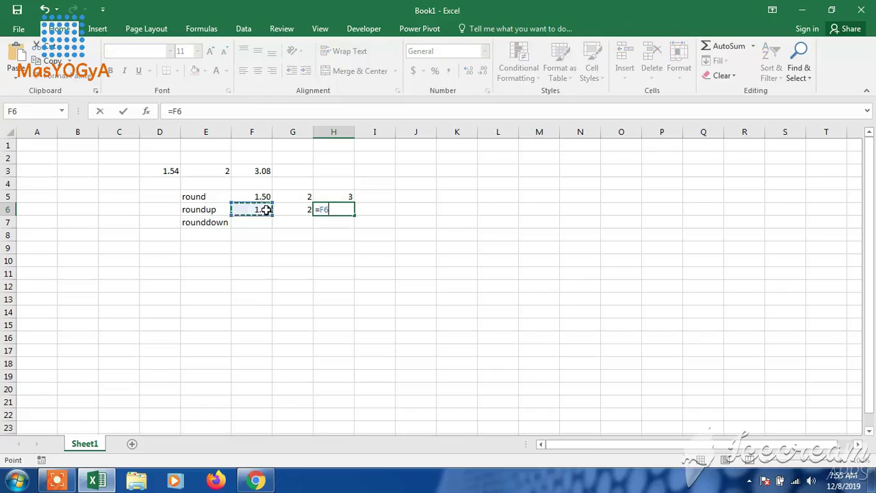
type("*")
left_click(296, 209)
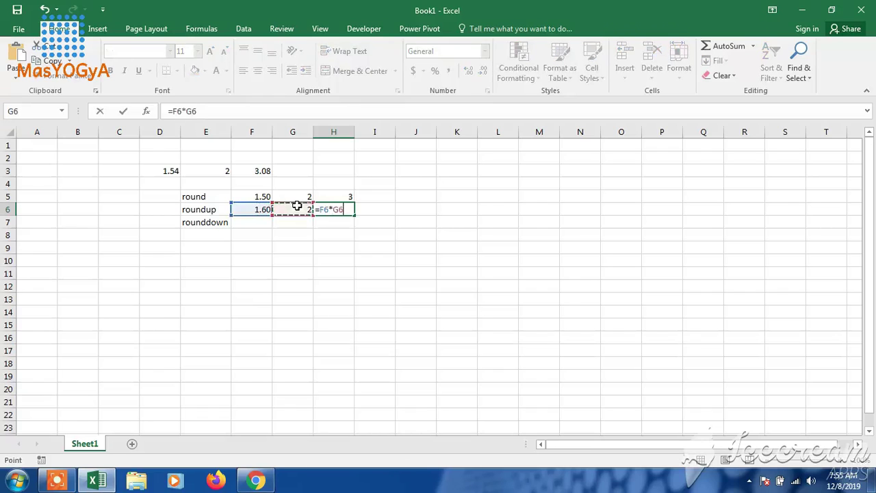
key("Return")
left_click(252, 221)
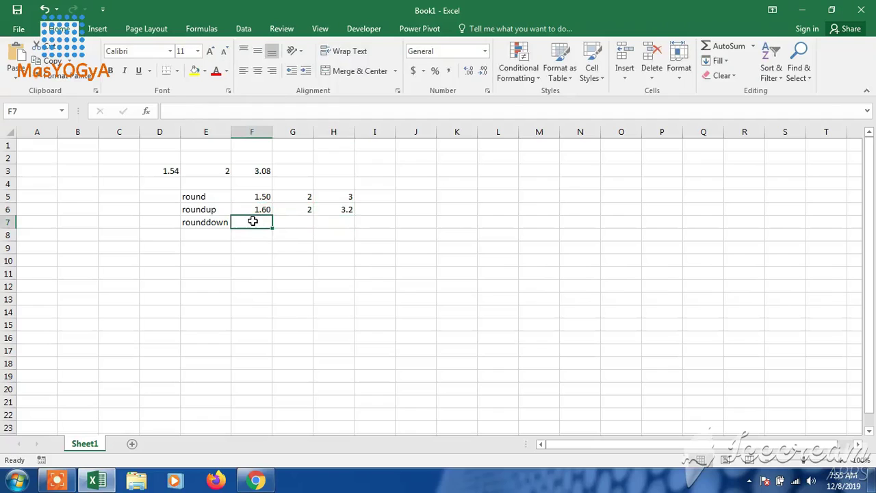
type("=")
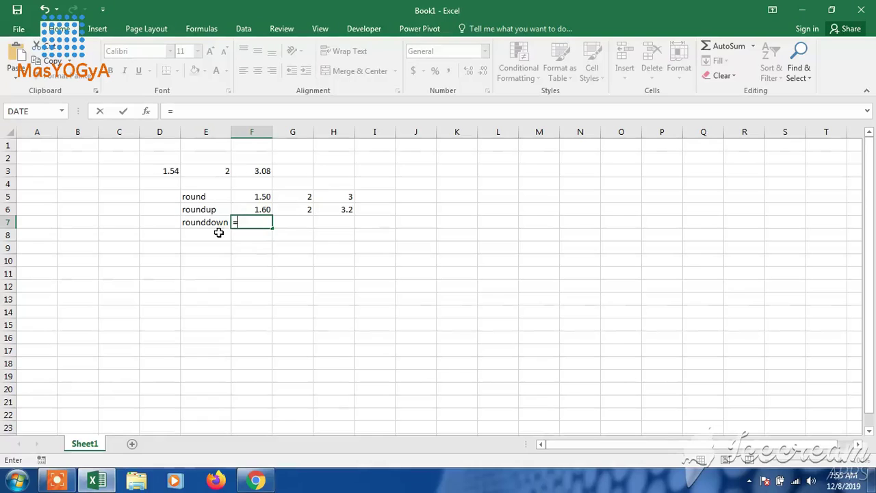
key("Escape")
- Edit the source number in cell D3 to 1.59
left_click(175, 171)
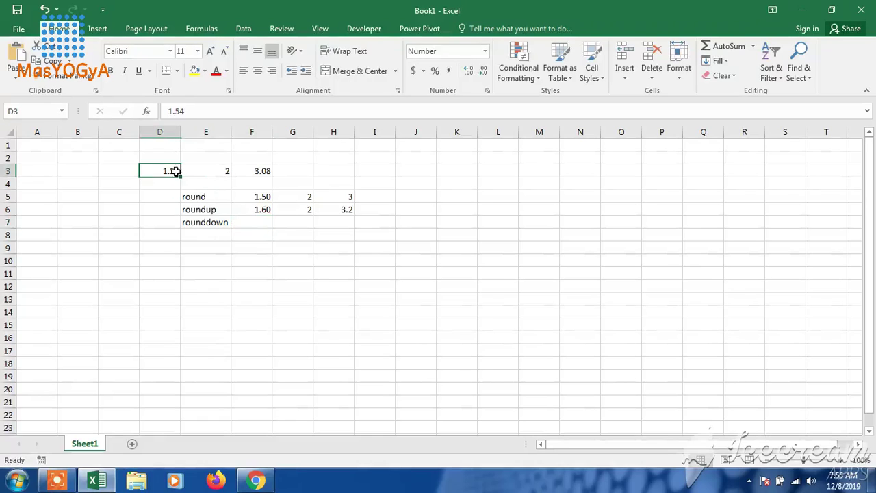
double_click(176, 170)
key("BackSpace")
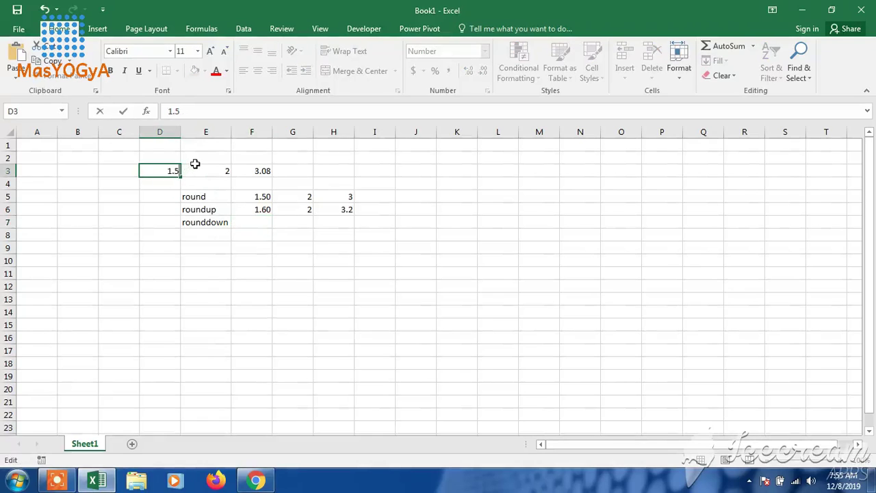
type("9")
- Round D3 down to one decimal in cell F7, beside the rounddown label, with =ROUNDDOWN(D3,1)
left_click(251, 227)
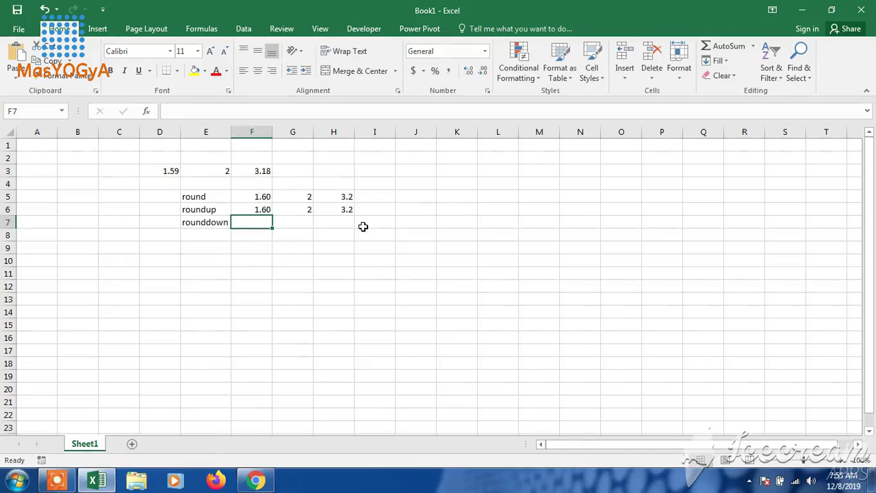
type("=rou")
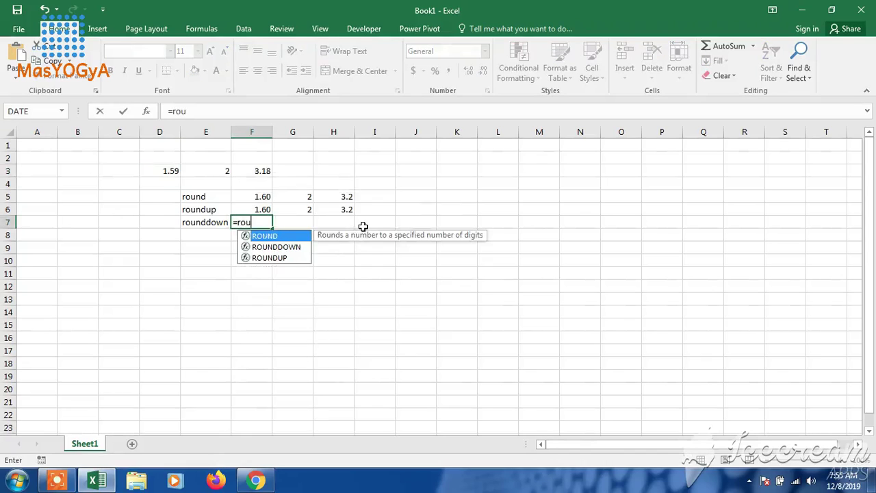
type("ndd")
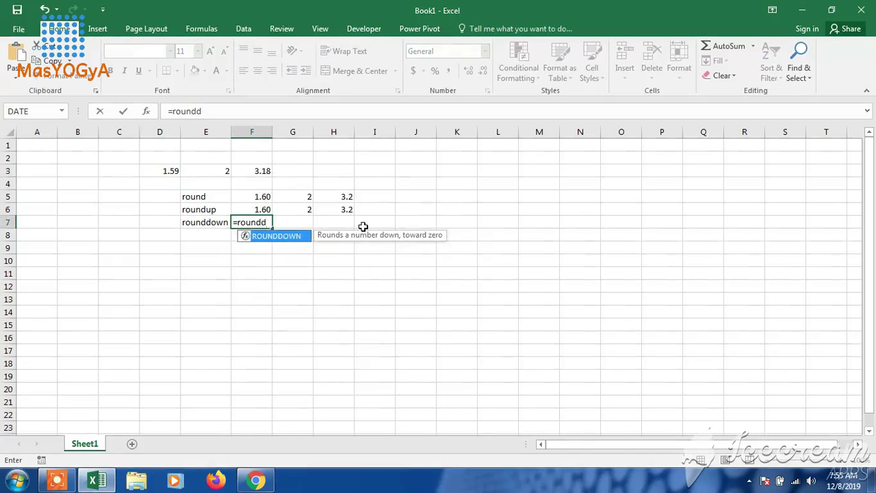
type("own(")
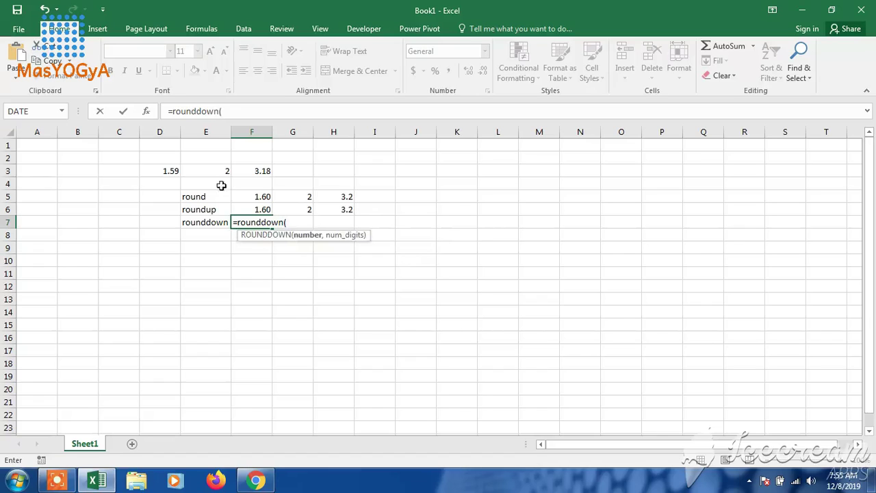
left_click(150, 170)
type(",")
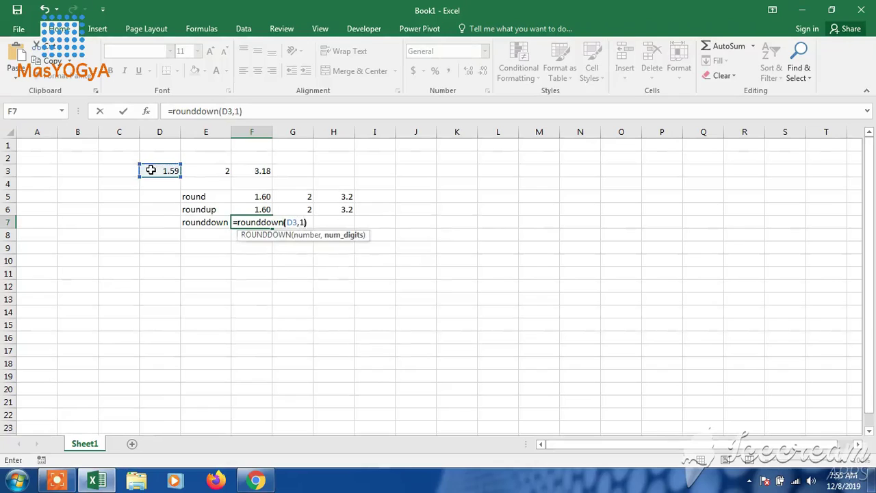
type("1)")
key("Return")
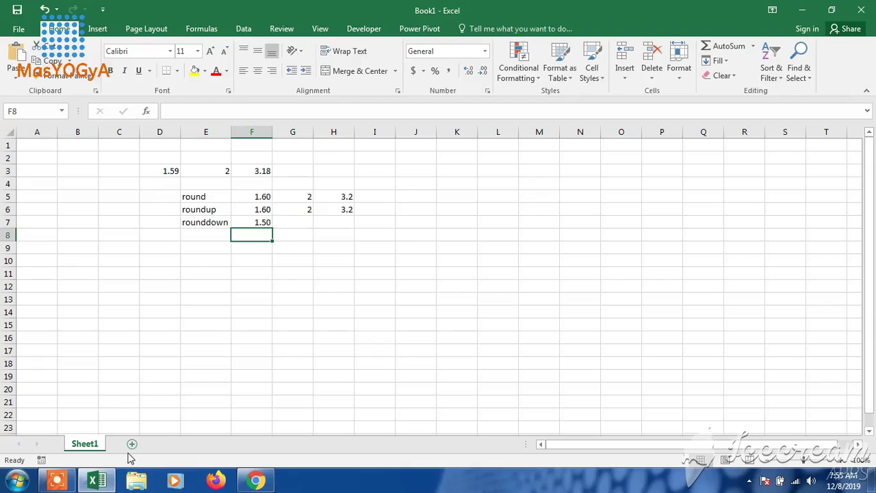
mouse_move(66, 473)
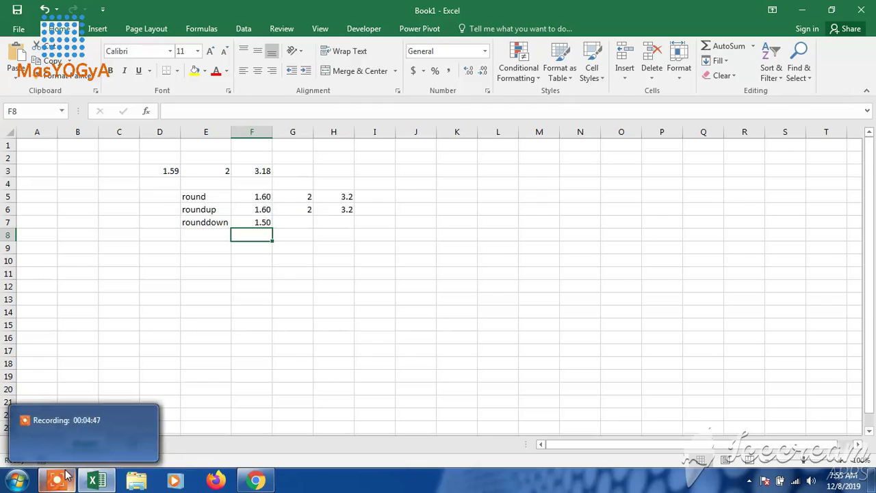